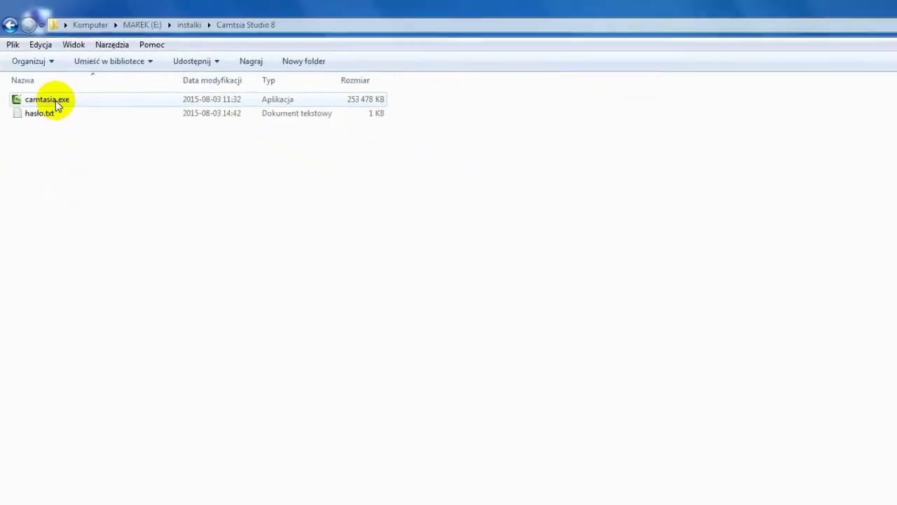
# Step: Launch the camtasia.exe installer and set U.S. English as the language for the installation dialogs
pyautogui.doubleClick(55, 102)
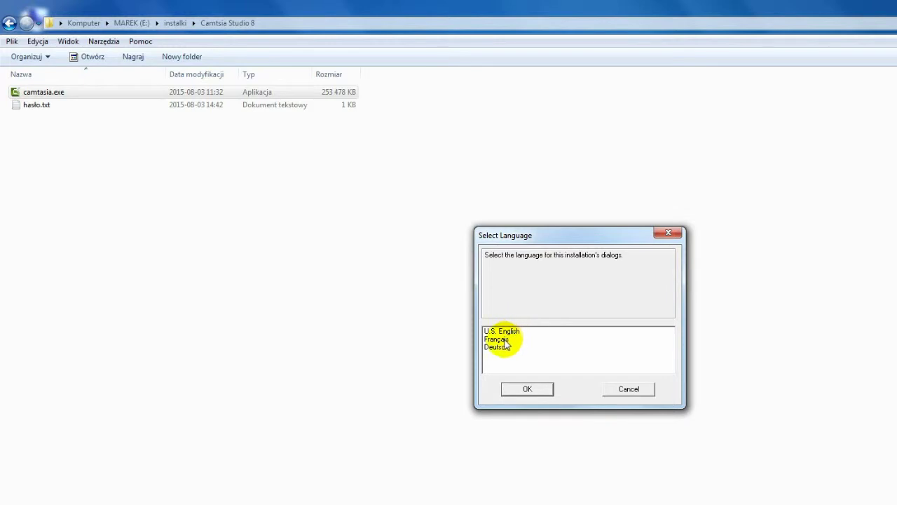
pyautogui.click(507, 331)
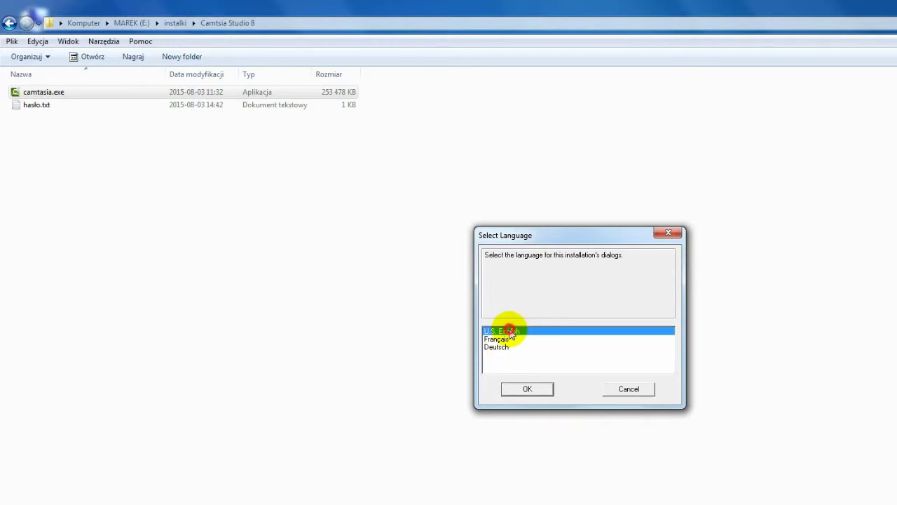
pyautogui.click(537, 392)
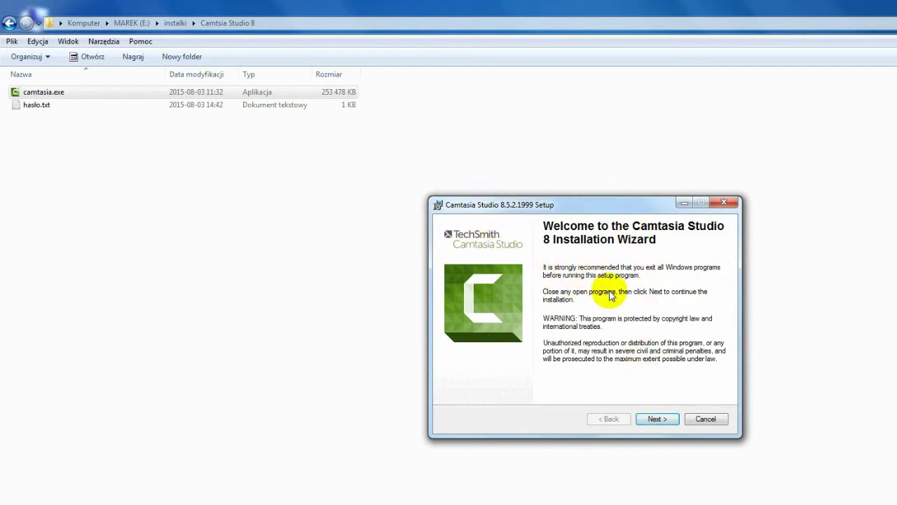
# Step: Proceed past the setup welcome page and accept the license agreement
pyautogui.click(658, 422)
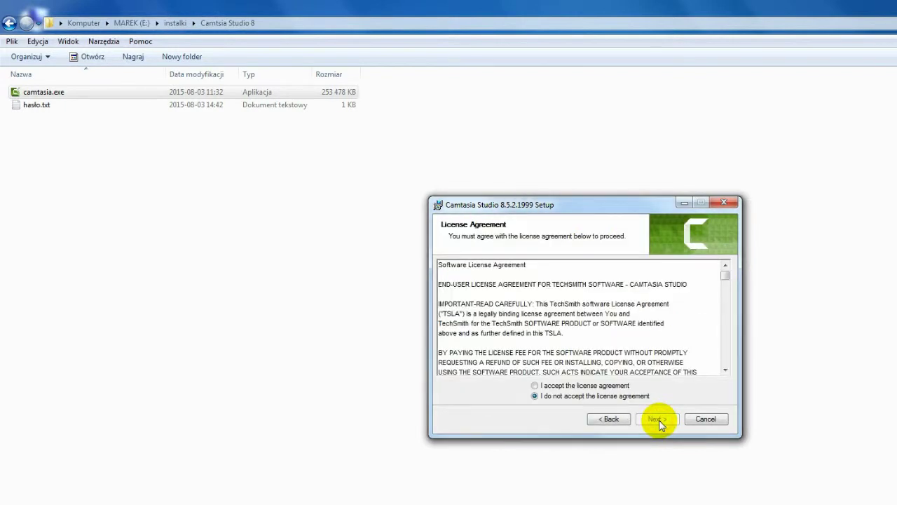
pyautogui.click(535, 386)
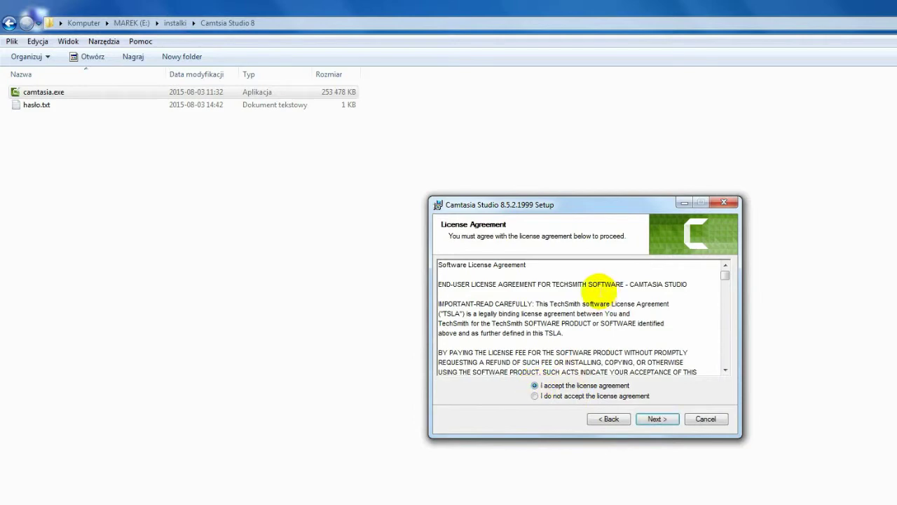
pyautogui.moveTo(726, 273)
pyautogui.mouseDown()
pyautogui.moveTo(724, 361)
pyautogui.moveTo(726, 275)
pyautogui.mouseUp()
pyautogui.click(662, 420)
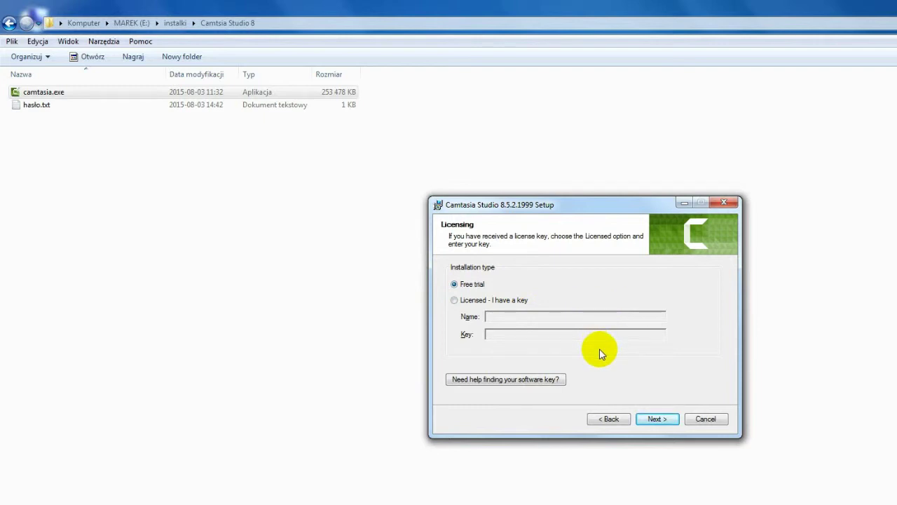
# Step: Choose the Licensed installation type and fill in the license holder's name copied from hasło.txt
pyautogui.click(454, 300)
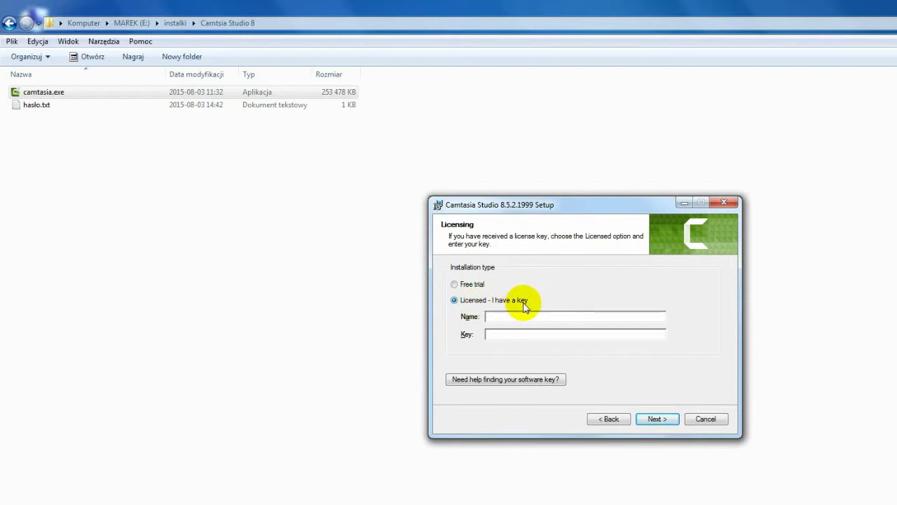
pyautogui.click(496, 316)
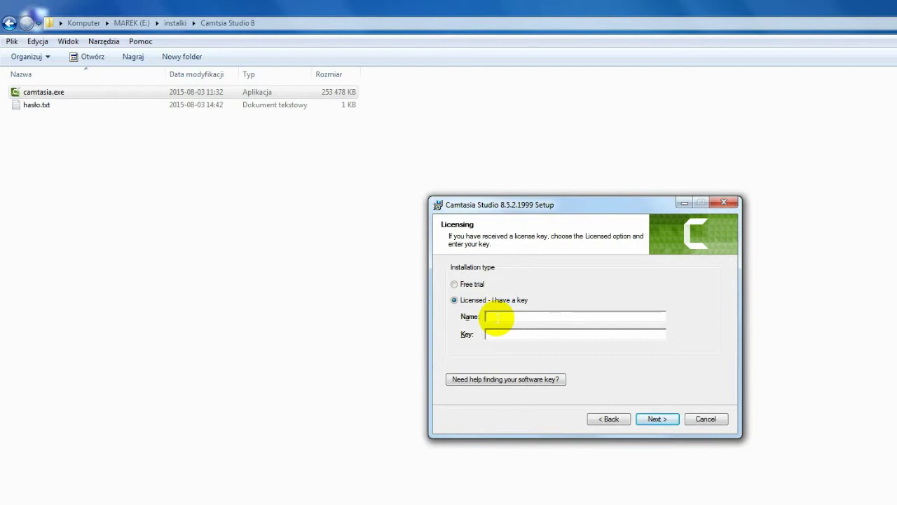
pyautogui.click(7, 125)
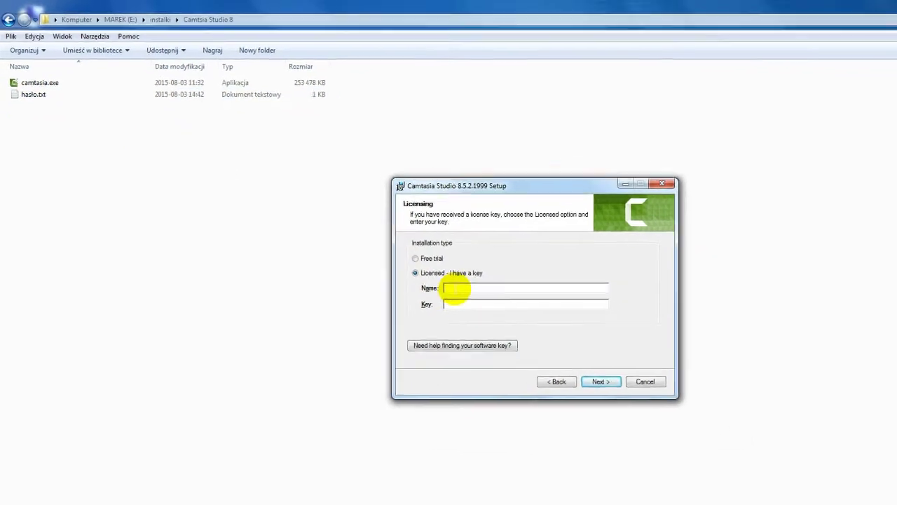
pyautogui.doubleClick(24, 79)
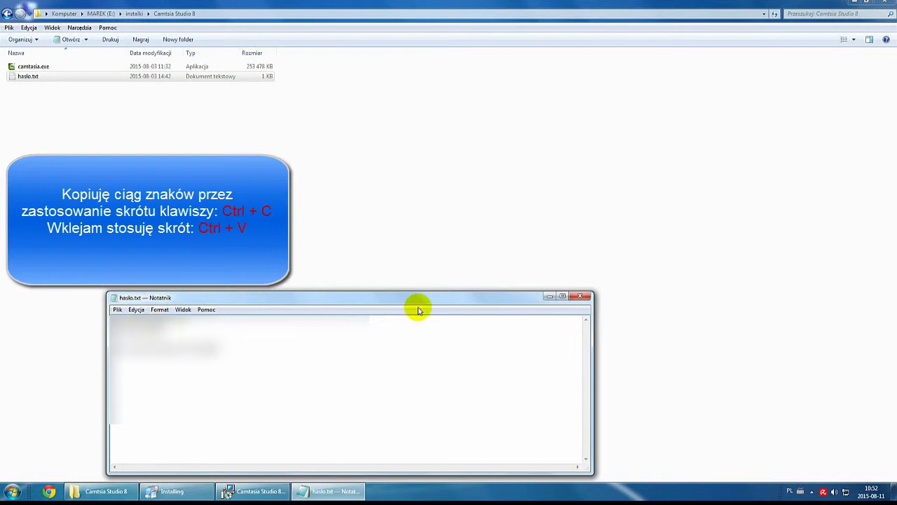
pyautogui.click(550, 297)
pyautogui.click(255, 489)
pyautogui.click(254, 489)
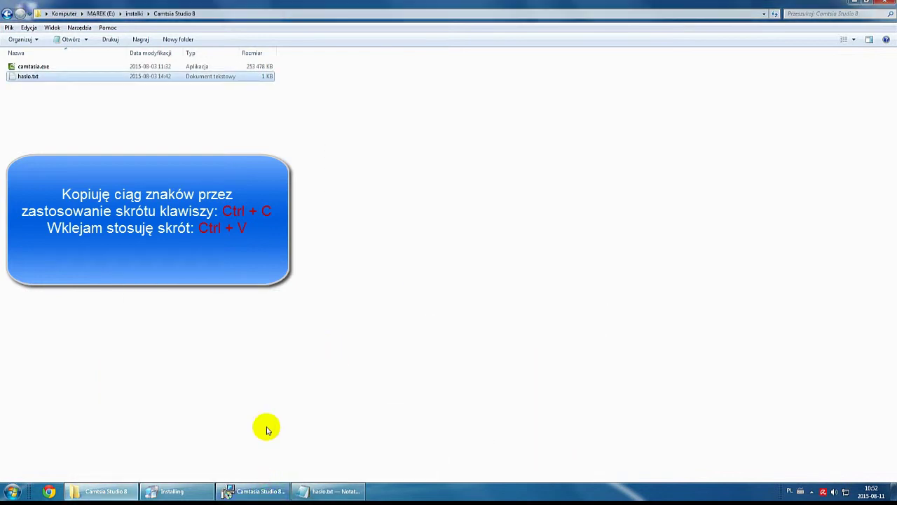
pyautogui.click(244, 491)
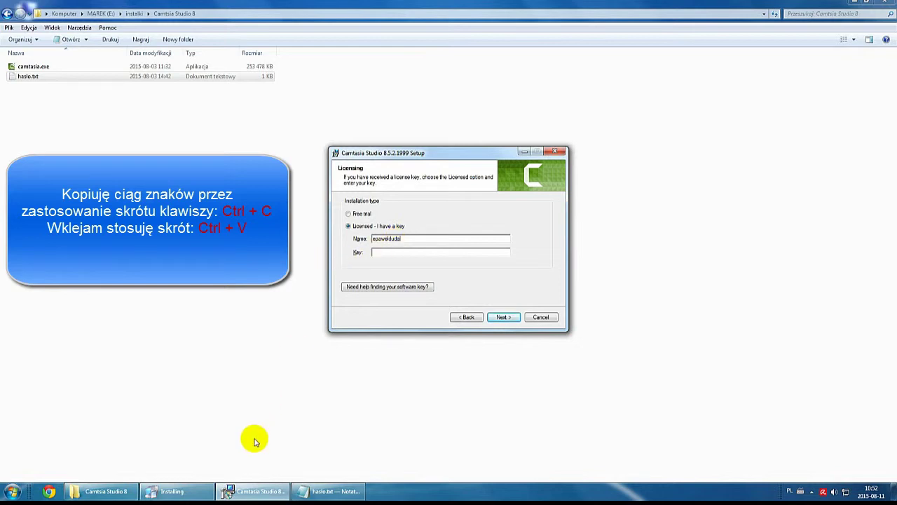
# Step: Copy the license key from hasło.txt, paste it into the setup's Key field, and continue
pyautogui.click(311, 490)
pyautogui.moveTo(230, 349); pyautogui.dragTo(84, 350)
pyautogui.click(310, 490)
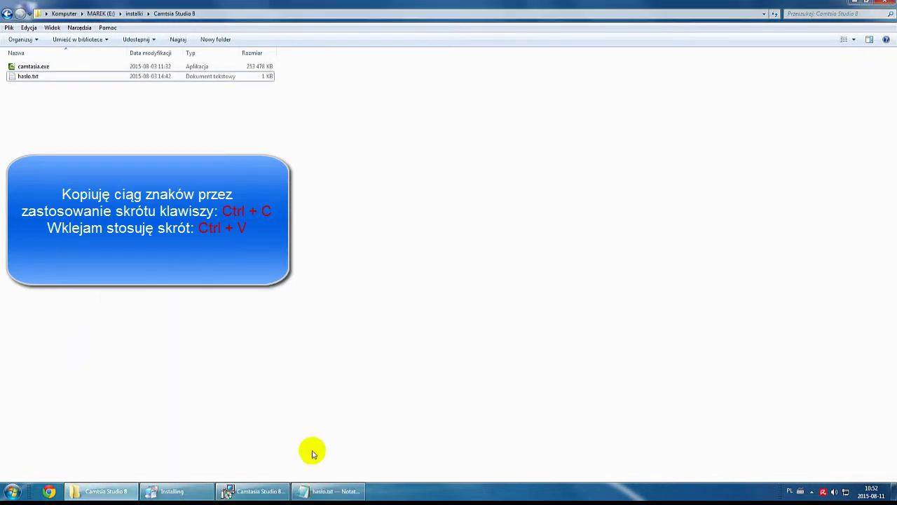
pyautogui.click(252, 491)
pyautogui.click(399, 251)
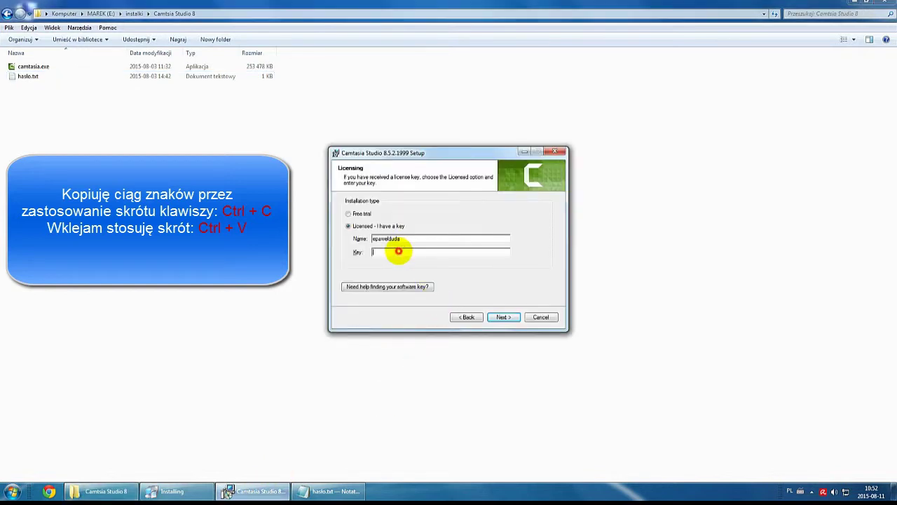
pyautogui.hotkey('ctrl', 'v')
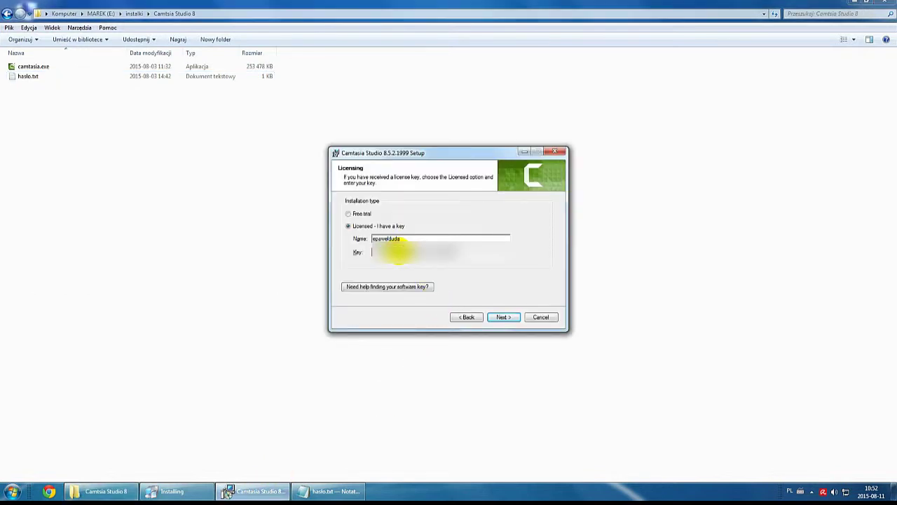
pyautogui.click(502, 317)
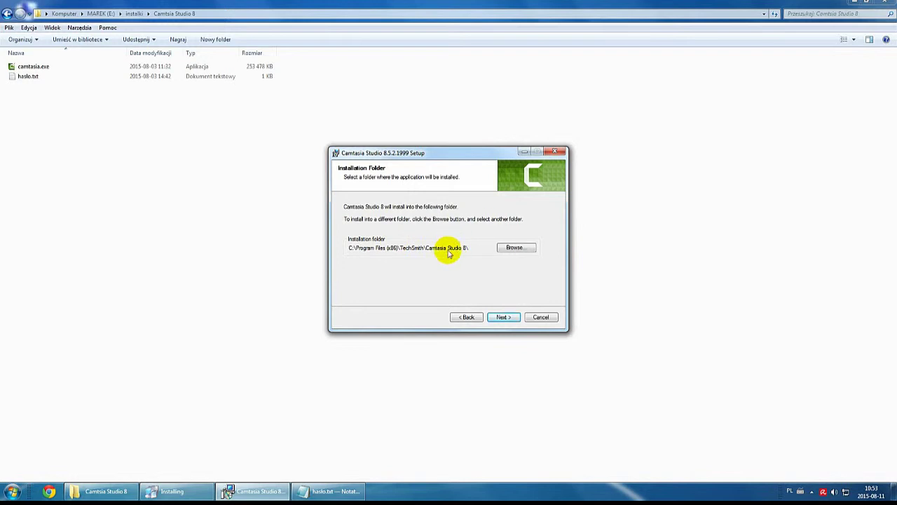
# Step: Install Camtasia Studio 8 with the default folder and PowerPoint add-in, enable starting it after installation, and finish the setup
pyautogui.click(502, 317)
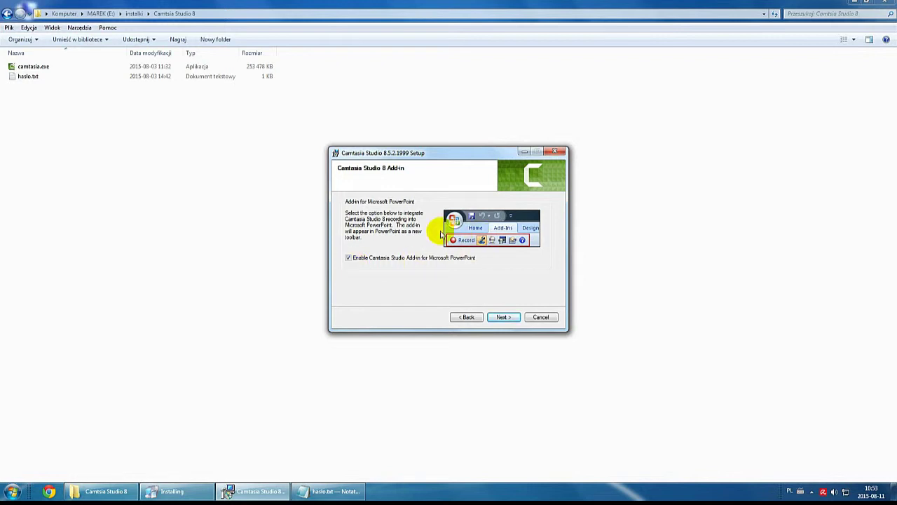
pyautogui.click(502, 317)
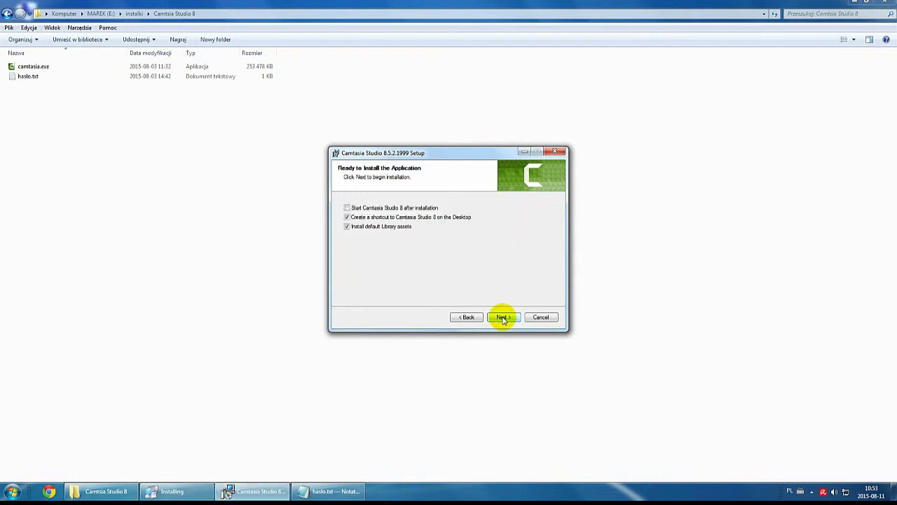
pyautogui.click(348, 208)
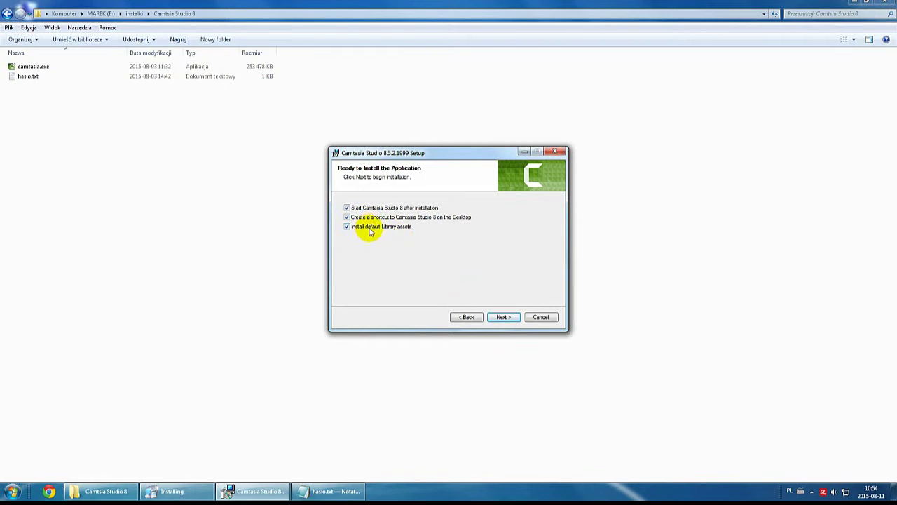
pyautogui.click(504, 317)
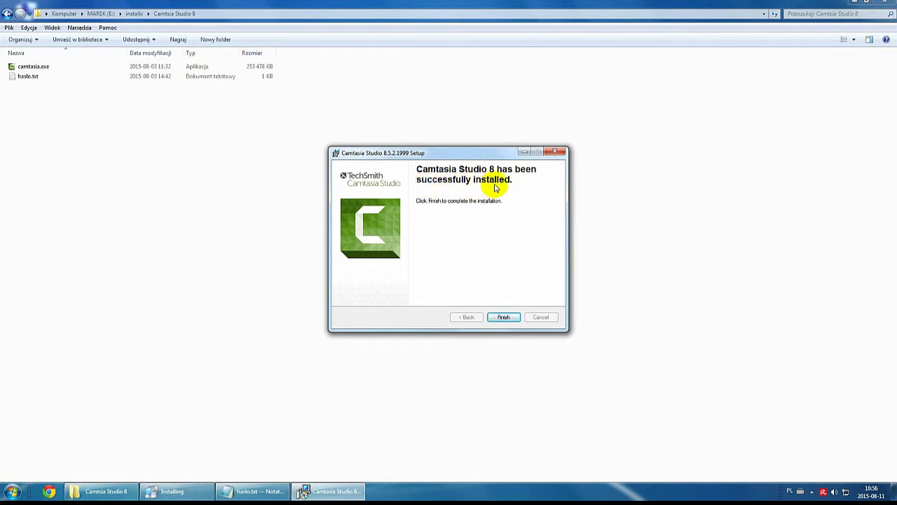
pyautogui.click(503, 318)
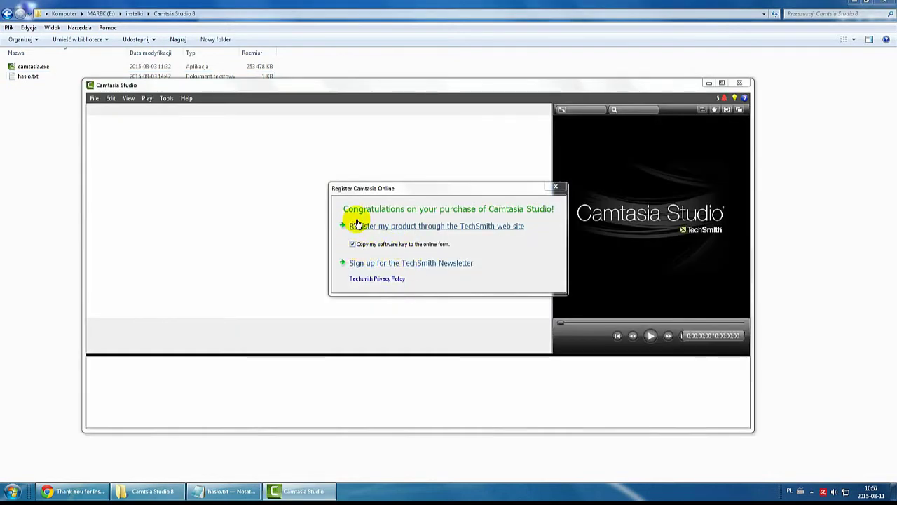
# Step: Close the online registration dialog and the TechSmith browser window, and pause playback of the getting-started project
pyautogui.click(555, 188)
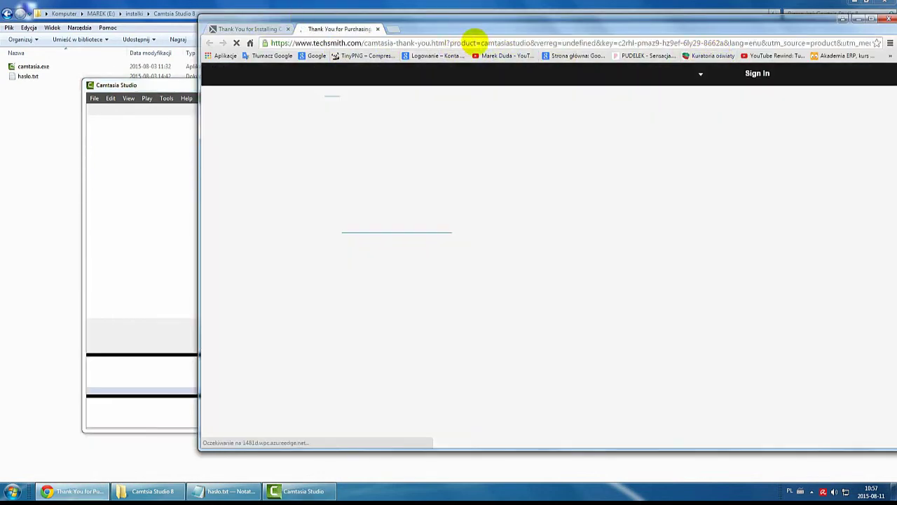
pyautogui.moveTo(525, 30); pyautogui.dragTo(382, 17)
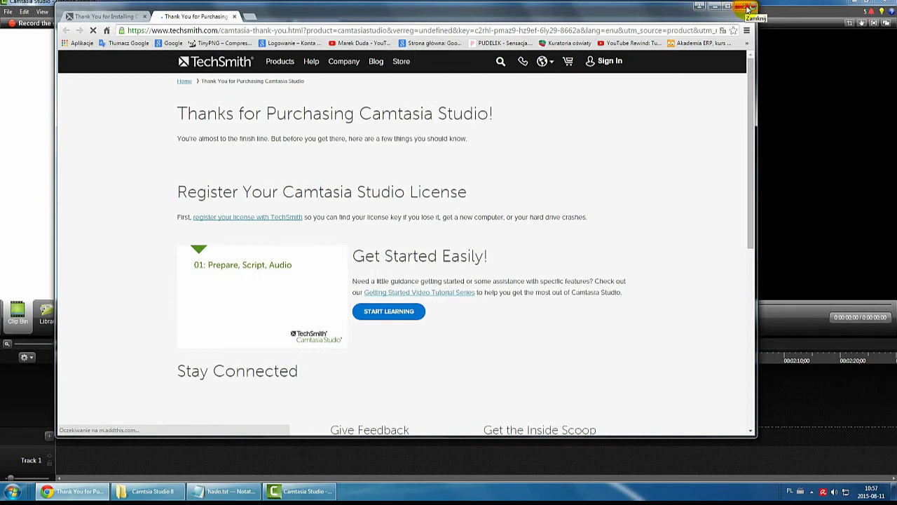
pyautogui.click(746, 9)
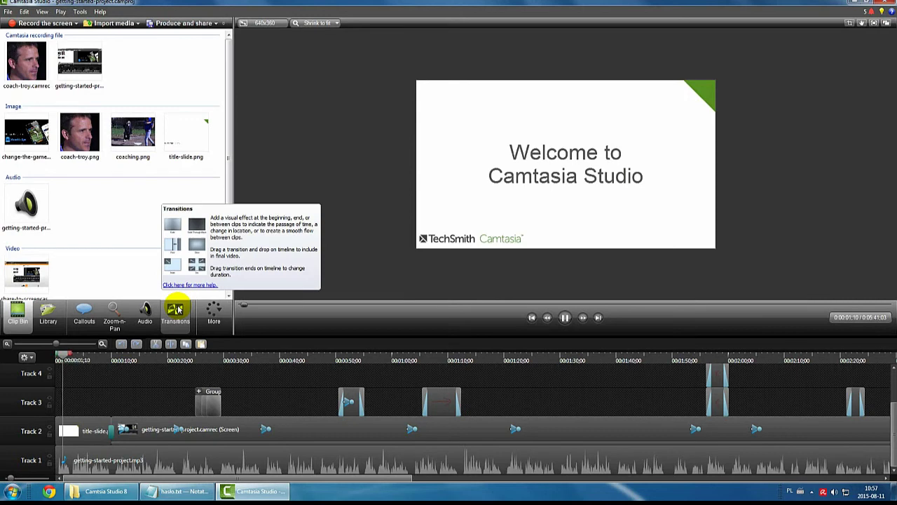
pyautogui.click(565, 317)
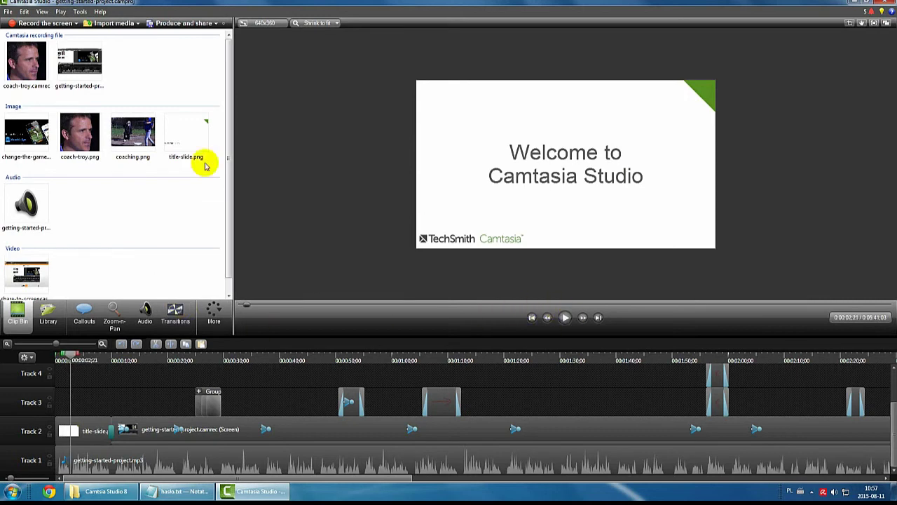